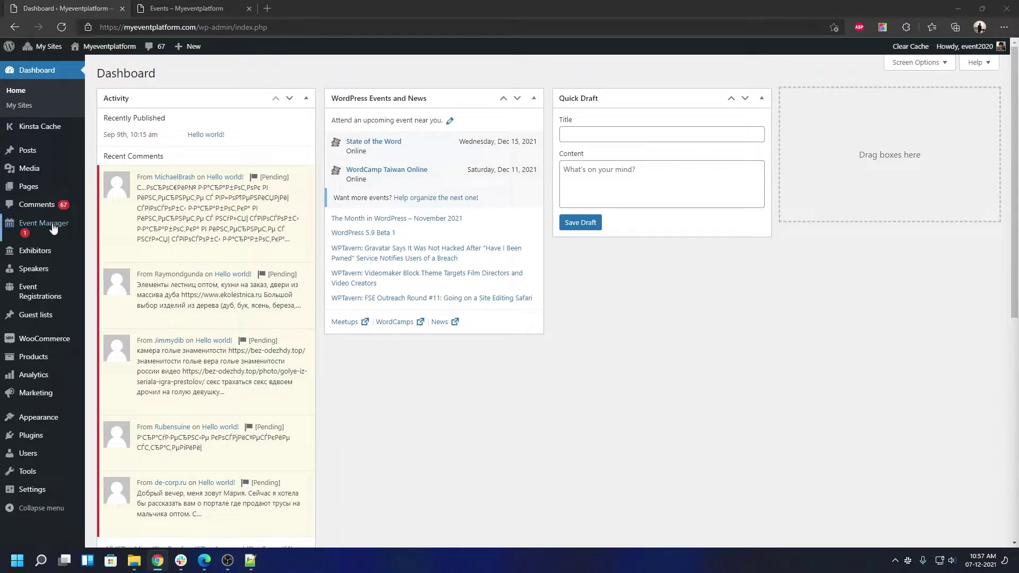
# Step: Open the WP Event Manager Settings page from the admin sidebar
pyautogui.moveTo(48, 224)
pyautogui.click(118, 382)
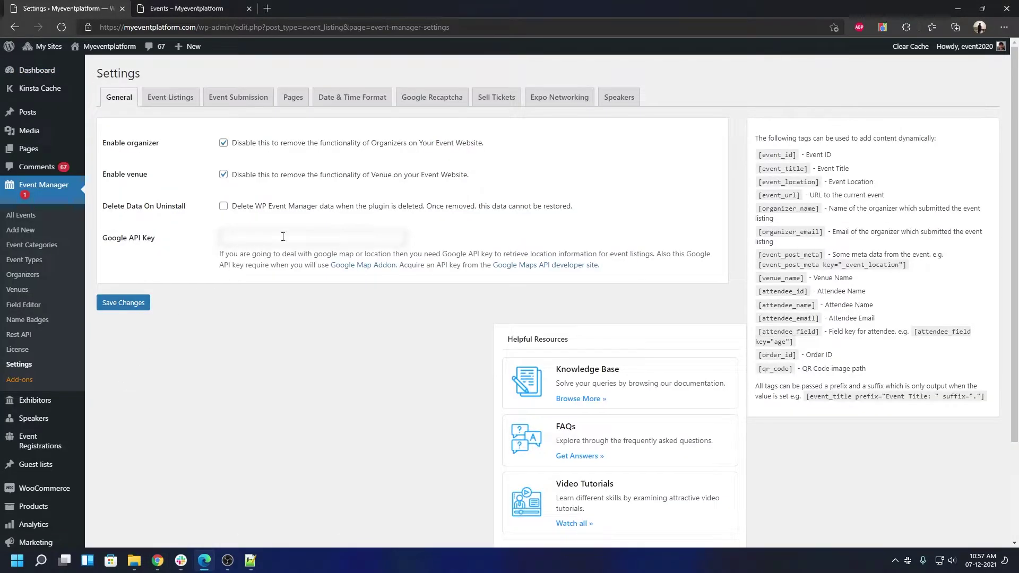
# Step: Review the Google Recaptcha settings, then reload the front-end Events listing
pyautogui.click(414, 107)
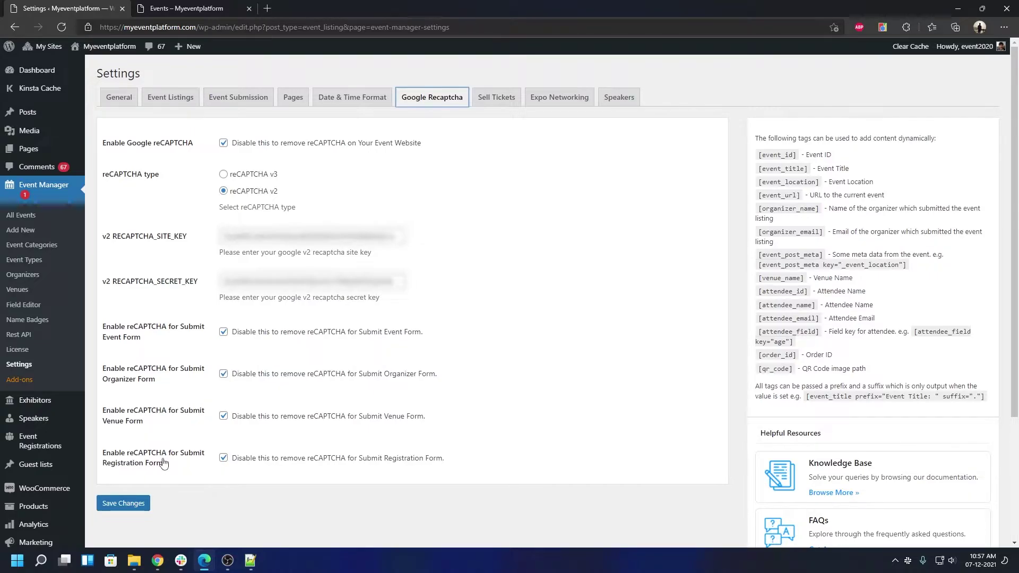
pyautogui.click(226, 8)
pyautogui.click(229, 390)
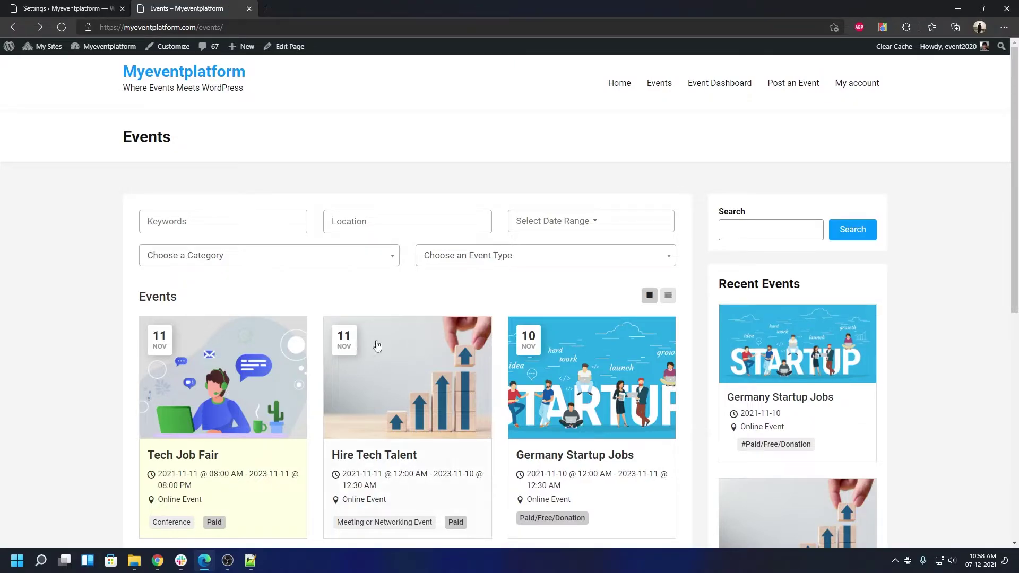
# Step: Open the Tech Job Fair event and expand its registration form
pyautogui.click(286, 329)
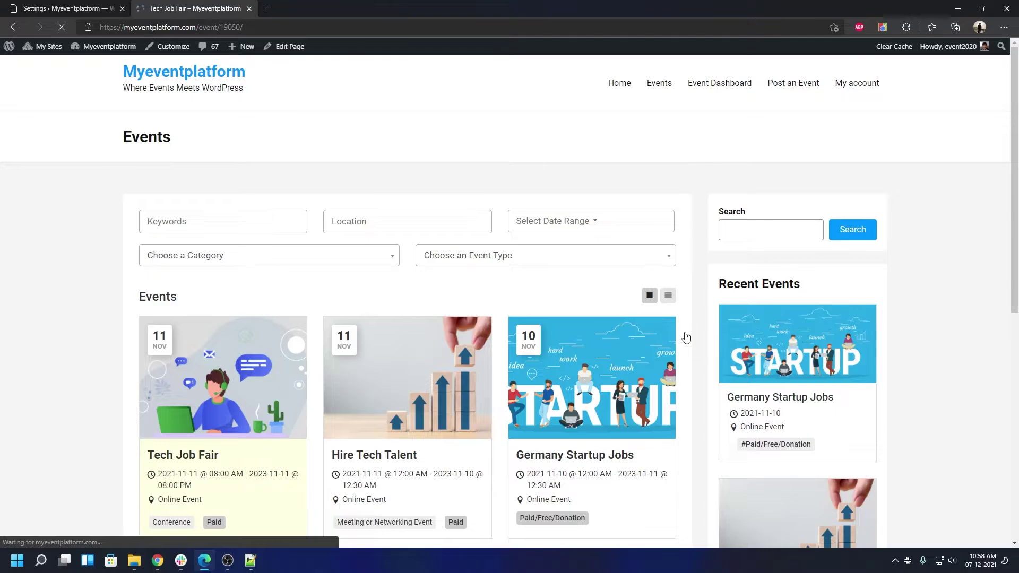
pyautogui.scroll(-10, 685, 328)
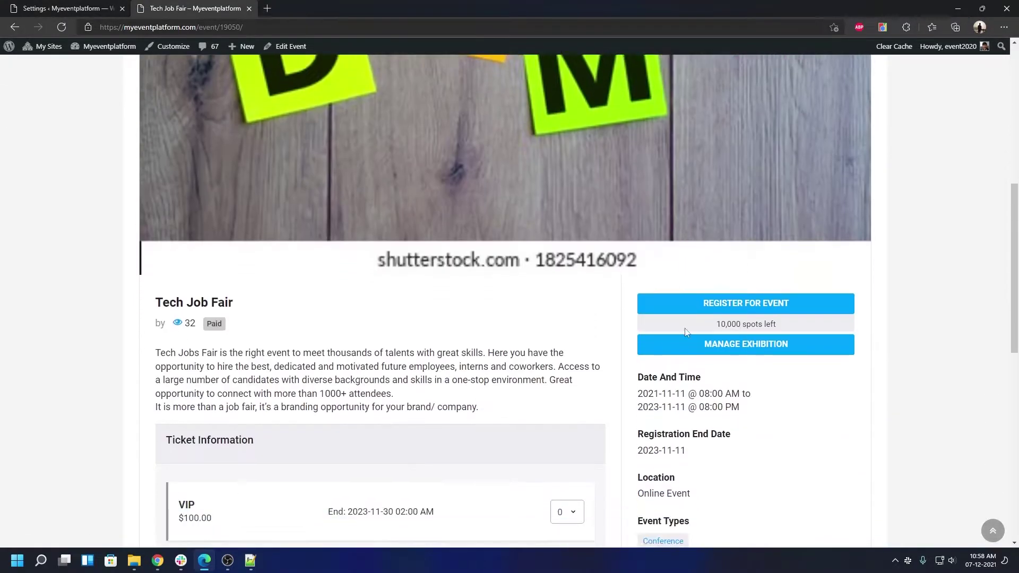
pyautogui.click(719, 106)
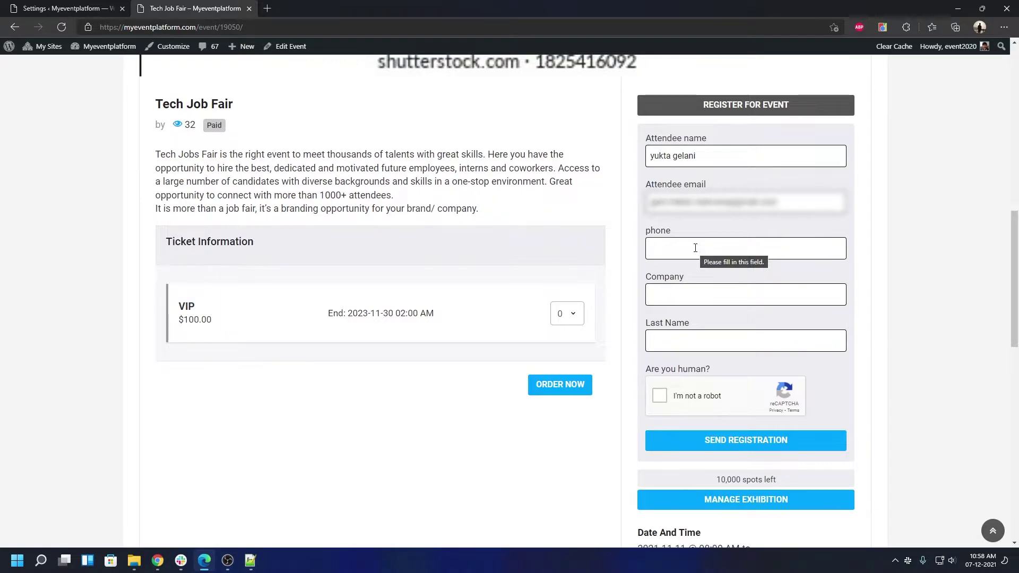
# Step: Enter a phone number, company 'stest' and a last name, then submit without ticking reCAPTCHA
pyautogui.click(695, 248)
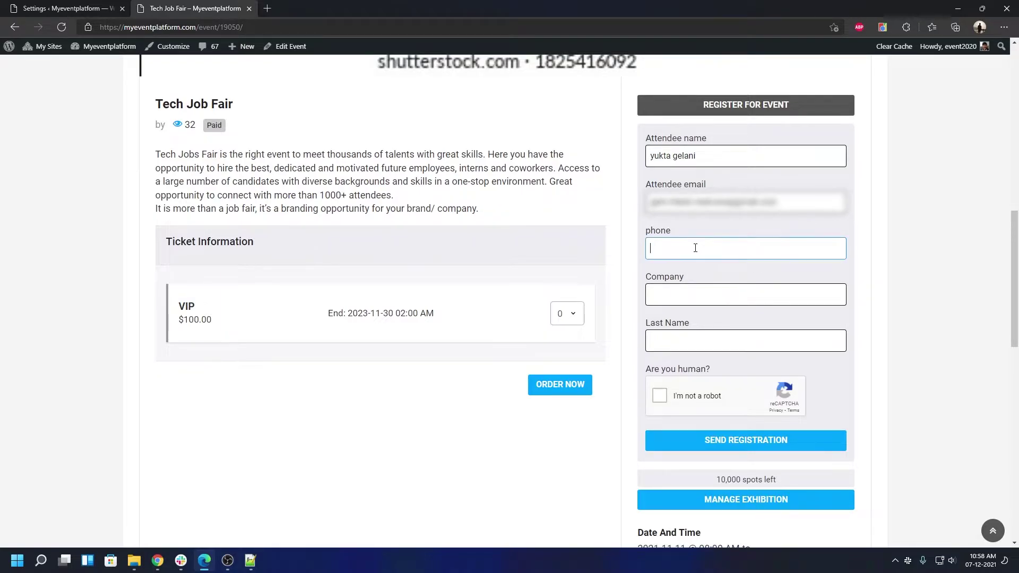
pyautogui.write('7894561230')
pyautogui.click(676, 303)
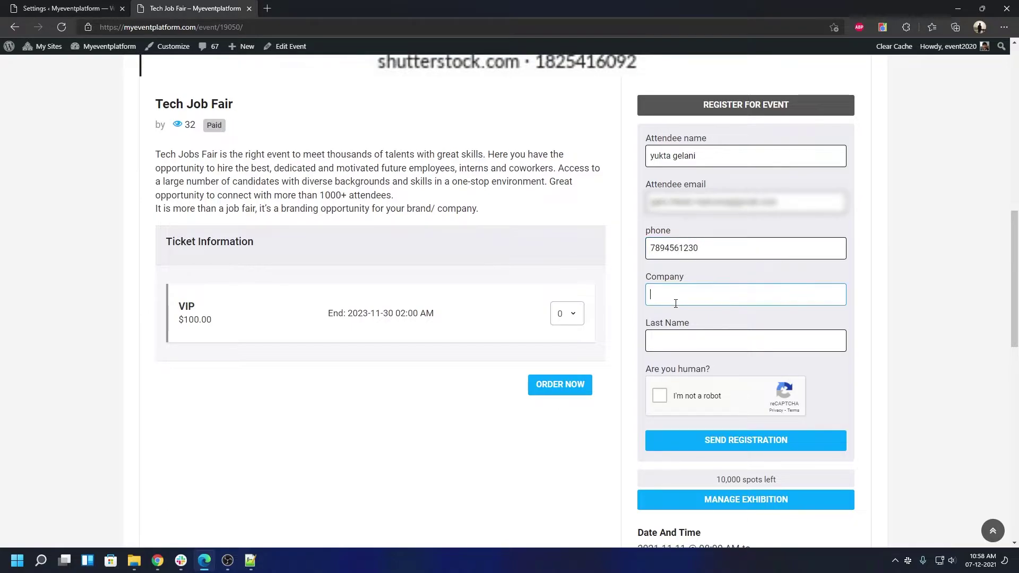
pyautogui.write('stest')
pyautogui.press('Return')
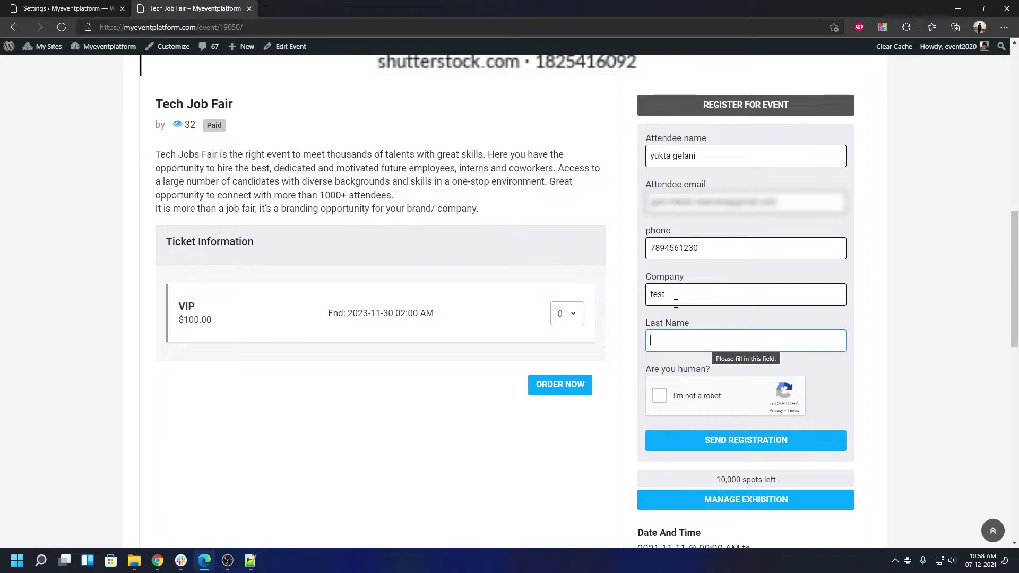
pyautogui.write('gelani')
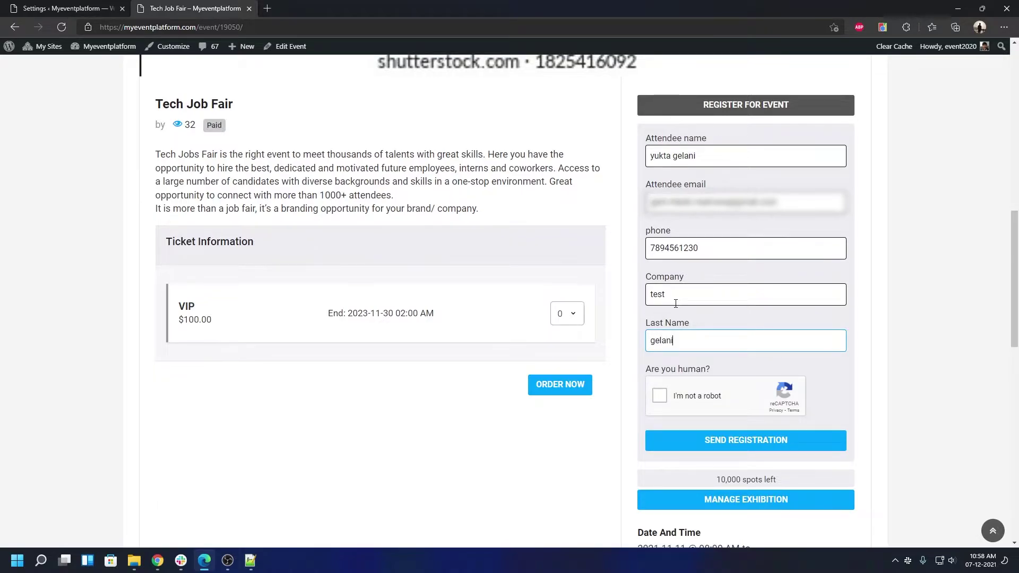
pyautogui.click(816, 371)
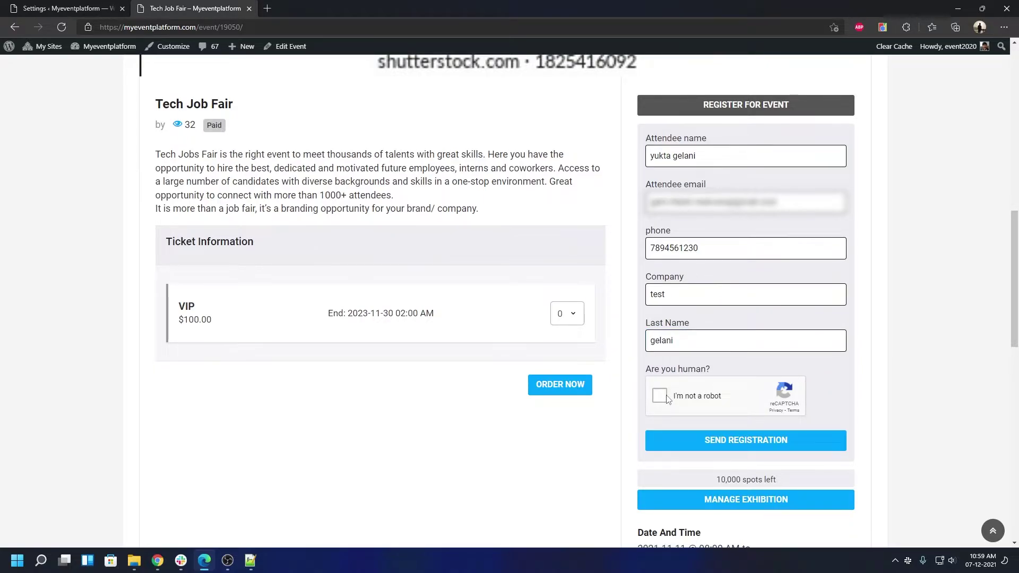
pyautogui.click(692, 440)
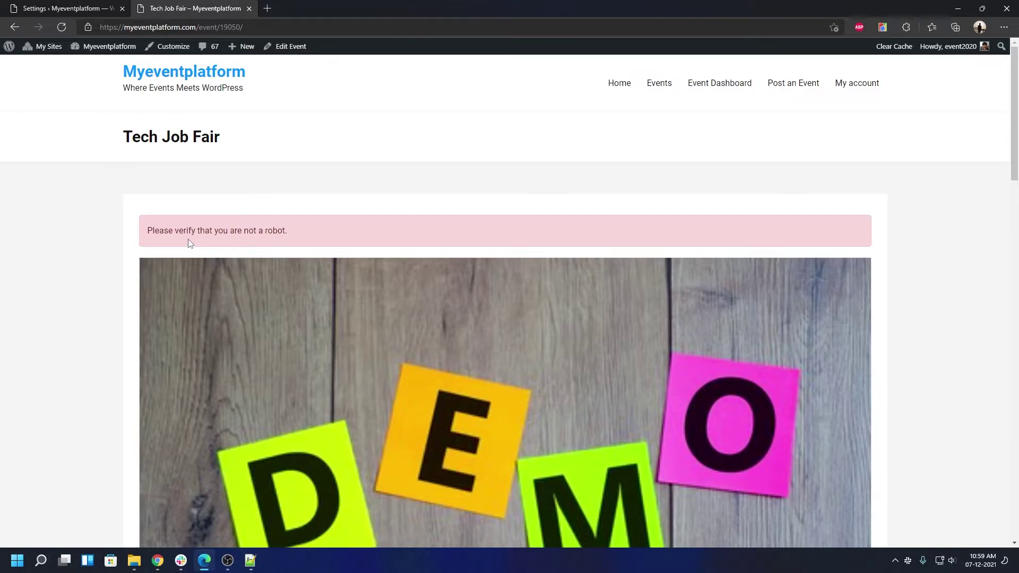
# Step: Refill phone, company 'test' and last name, tick 'I'm not a robot', and submit the registration
pyautogui.scroll(-10, 335, 355)
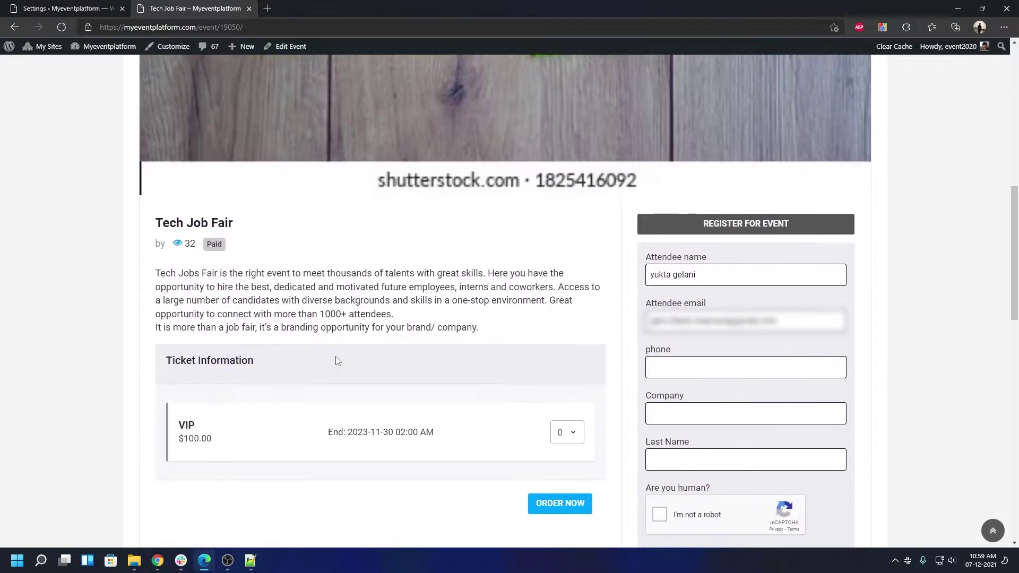
pyautogui.click(667, 367)
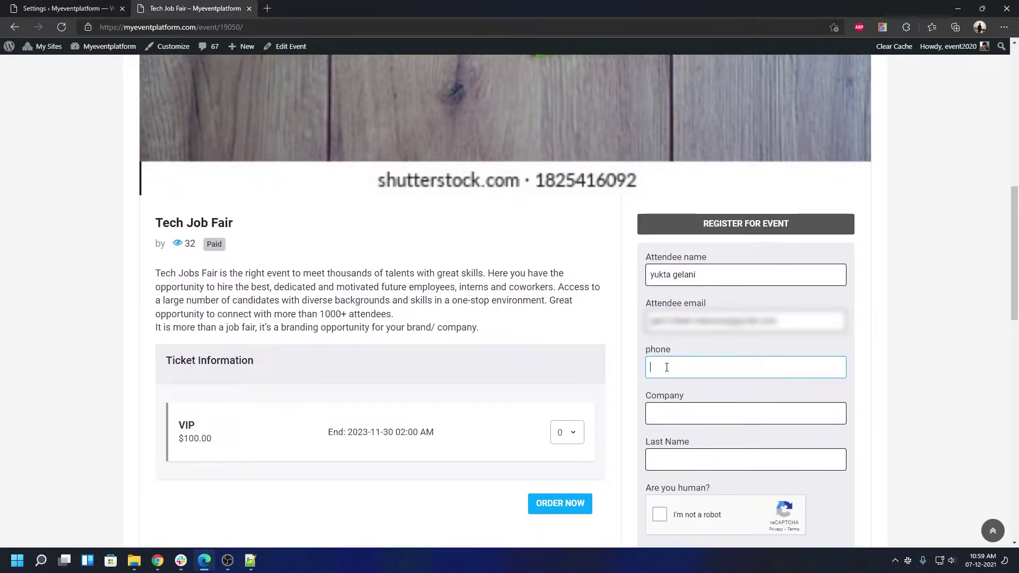
pyautogui.write('7894561230')
pyautogui.click(675, 407)
pyautogui.write('te')
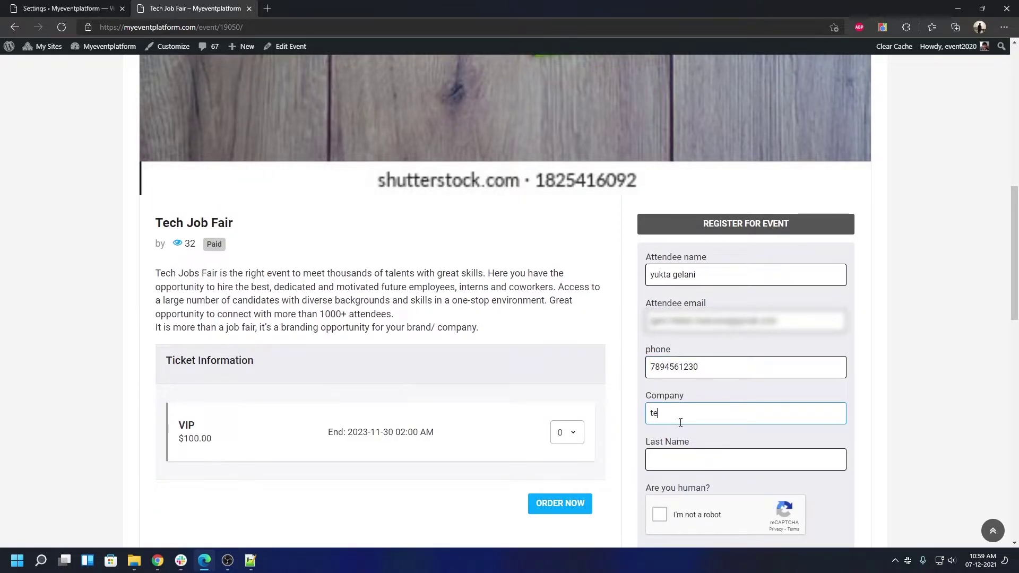
pyautogui.write('st')
pyautogui.press('Tab')
pyautogui.write('gelani')
pyautogui.click(660, 514)
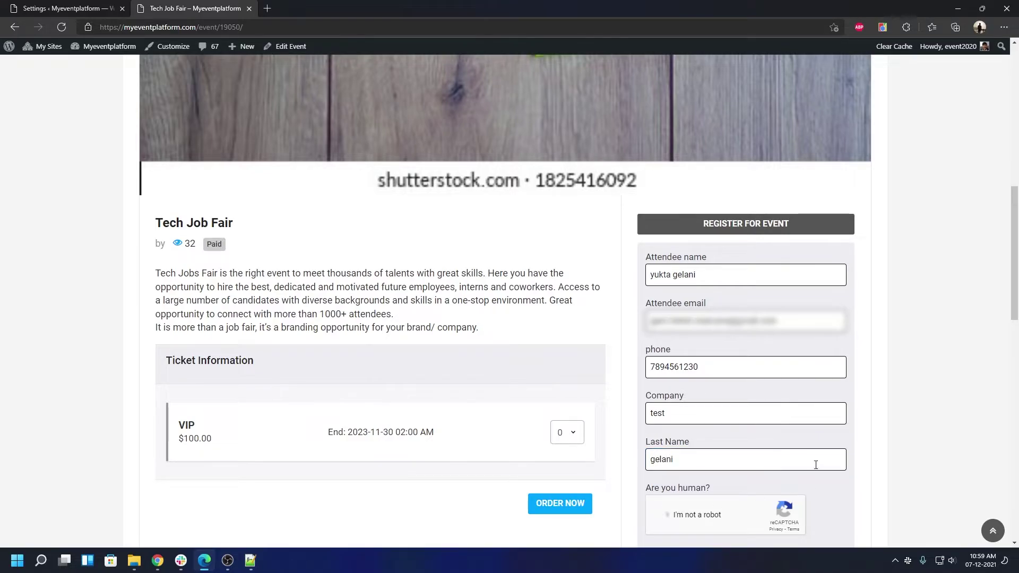
pyautogui.scroll(-5, 764, 383)
pyautogui.click(722, 257)
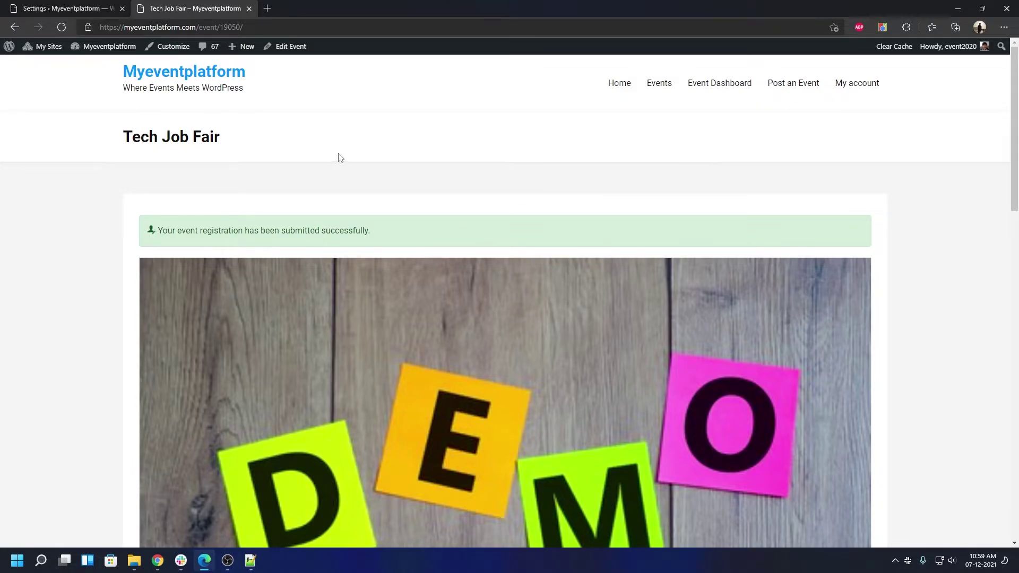
# Step: Reopen the event's registration form and return to the Google Recaptcha settings
pyautogui.scroll(-10, 339, 157)
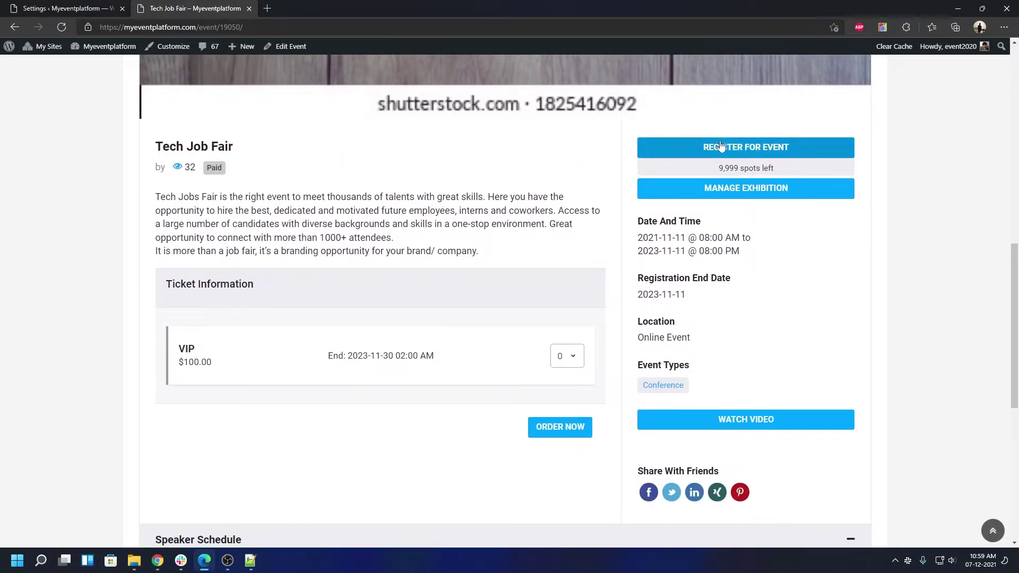
pyautogui.click(726, 148)
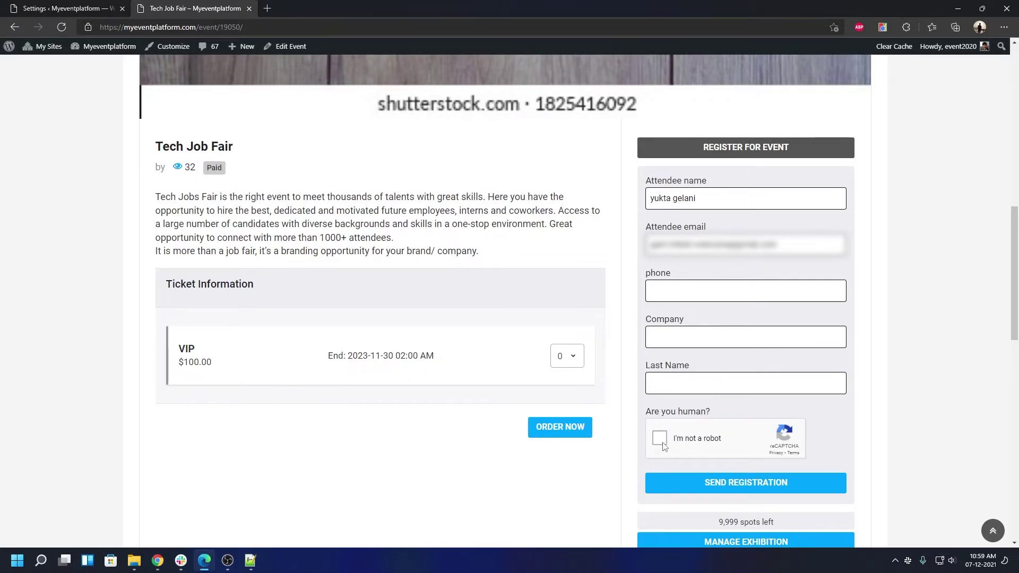
pyautogui.click(99, 7)
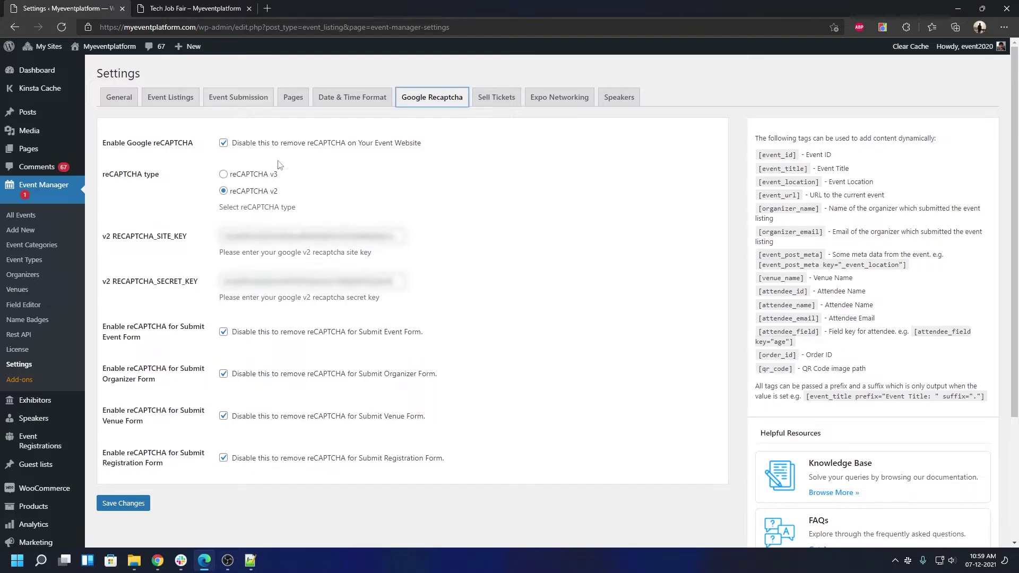
# Step: Disable reCAPTCHA for the Submit Registration Form, save, and return to Tech Job Fair
pyautogui.click(223, 458)
pyautogui.click(118, 502)
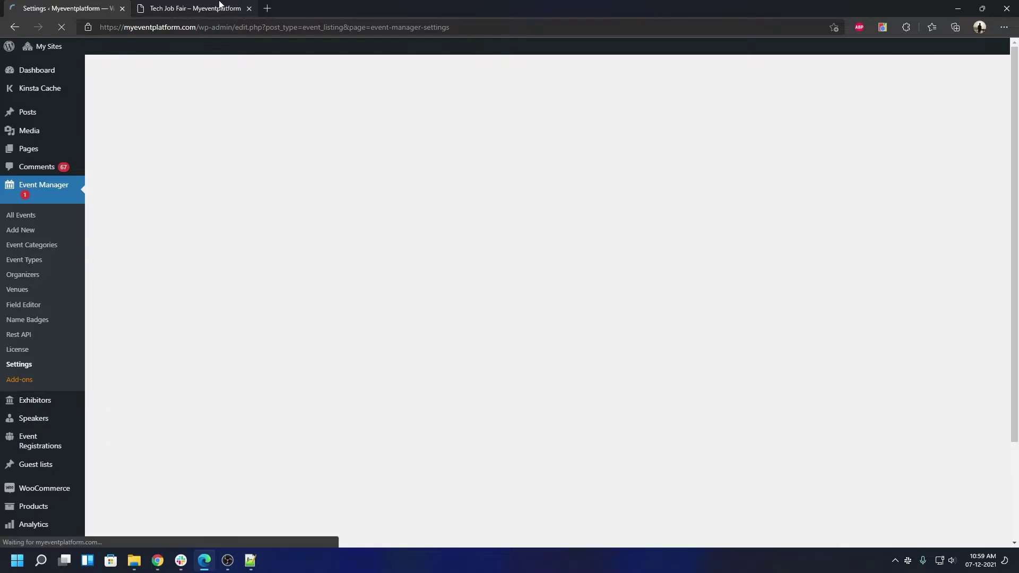
pyautogui.click(220, 7)
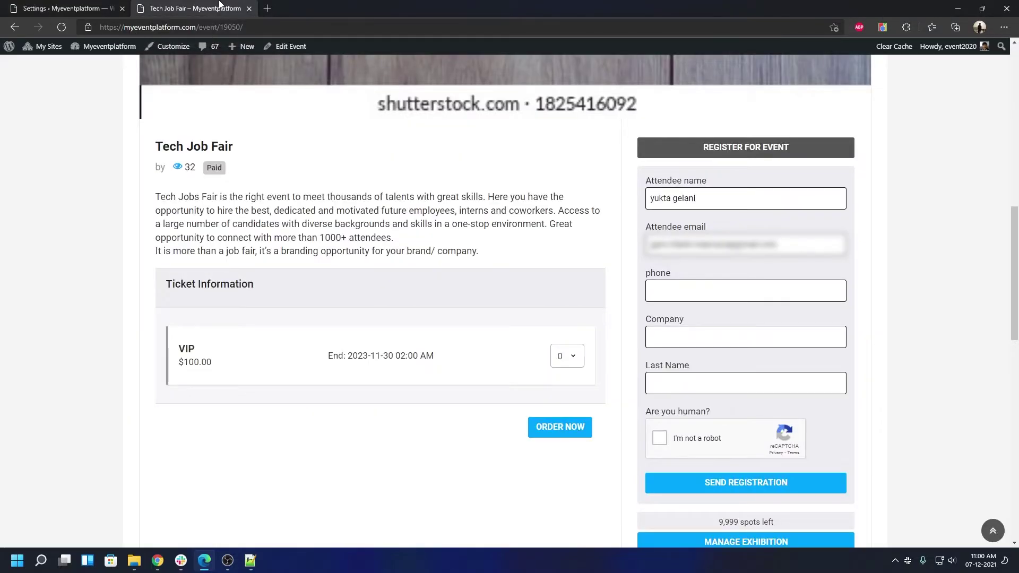
# Step: Reload the Tech Job Fair page and open its registration form
pyautogui.press('F5')
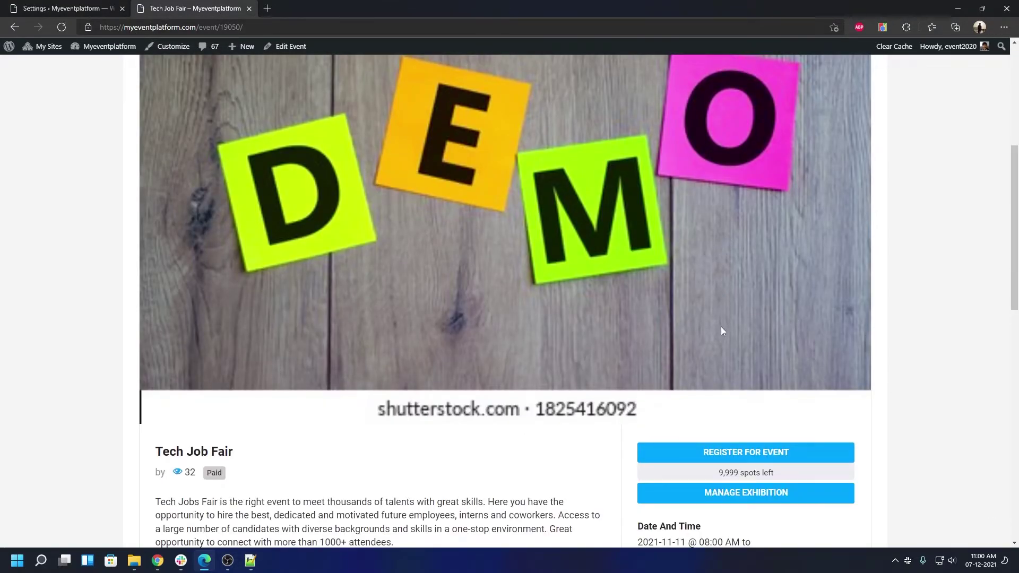
pyautogui.scroll(-4, 726, 237)
pyautogui.click(728, 229)
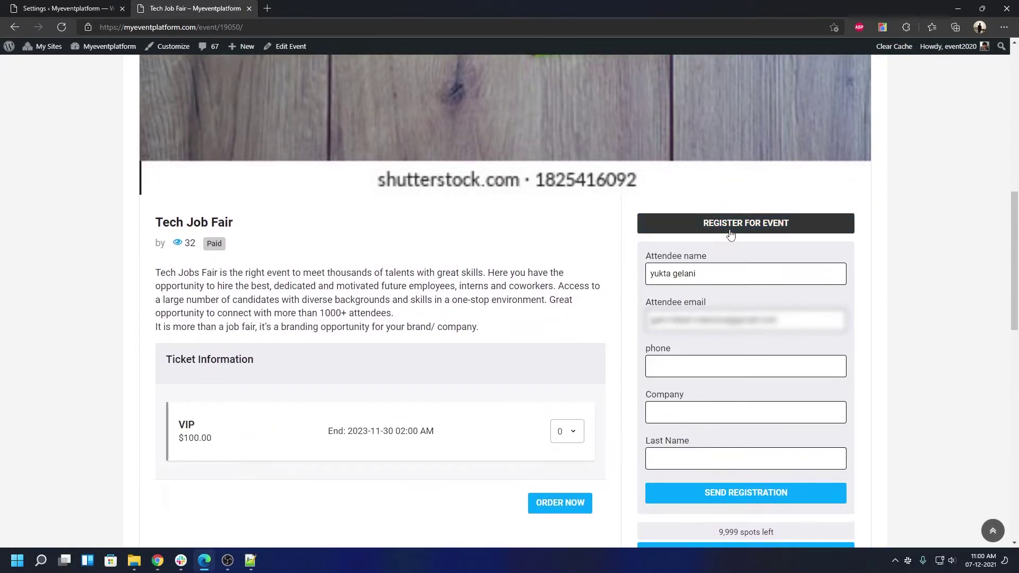
pyautogui.scroll(-3, 730, 232)
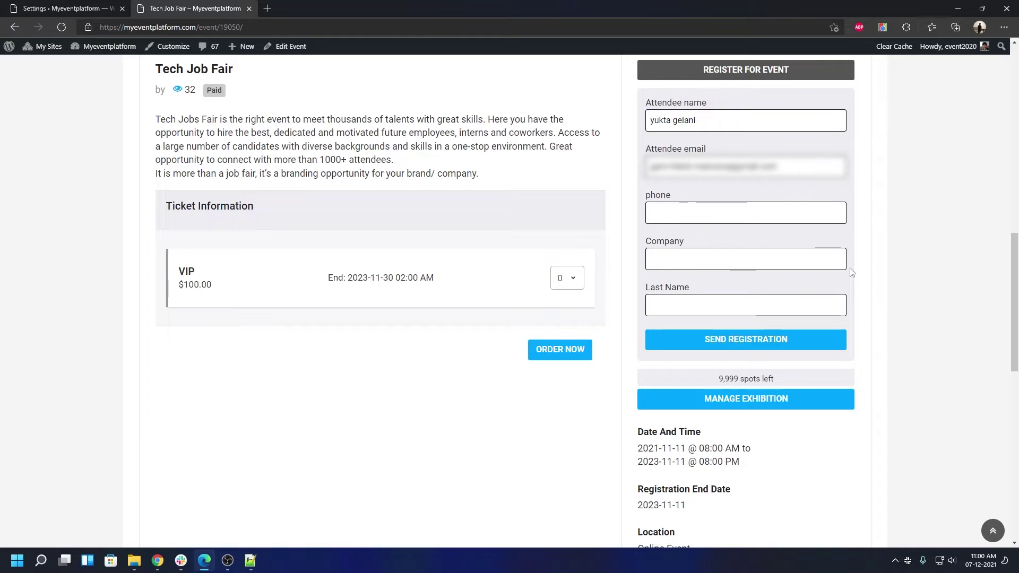
# Step: Register with a phone number, company 'test' and a last name, without any captcha
pyautogui.click(690, 218)
pyautogui.write('7894561230')
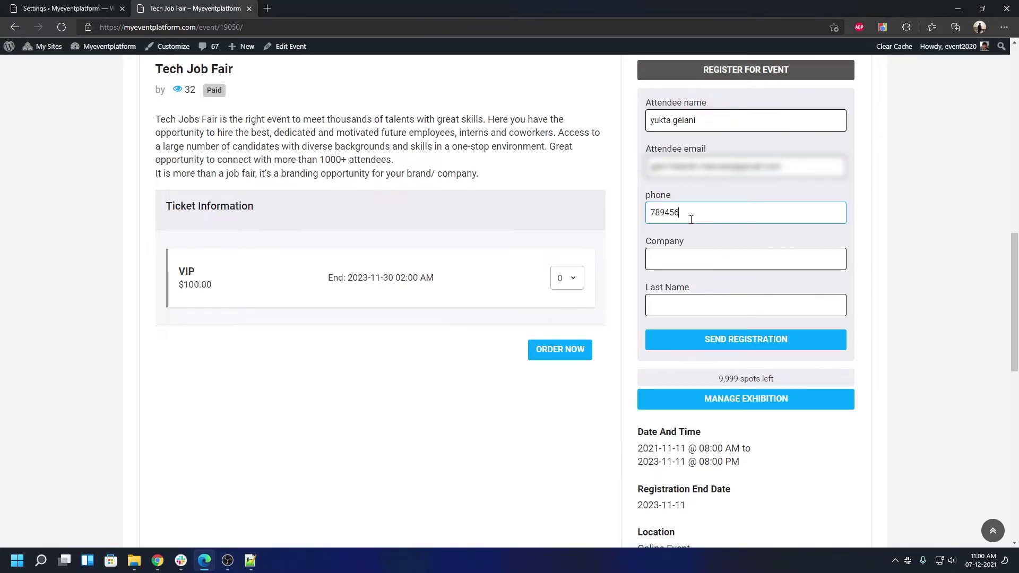
pyautogui.press('Tab')
pyautogui.press('Return')
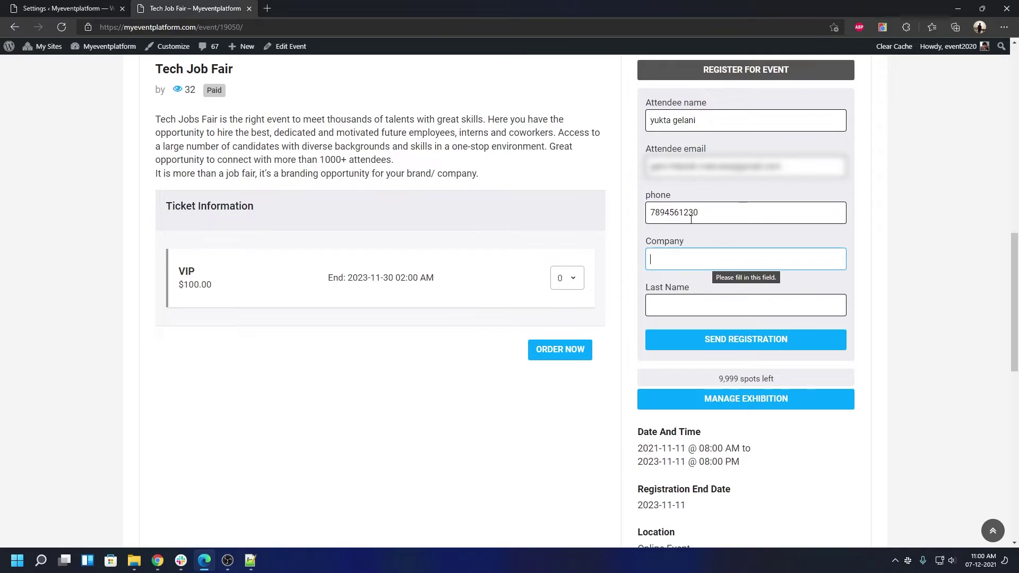
pyautogui.write('test')
pyautogui.click(683, 306)
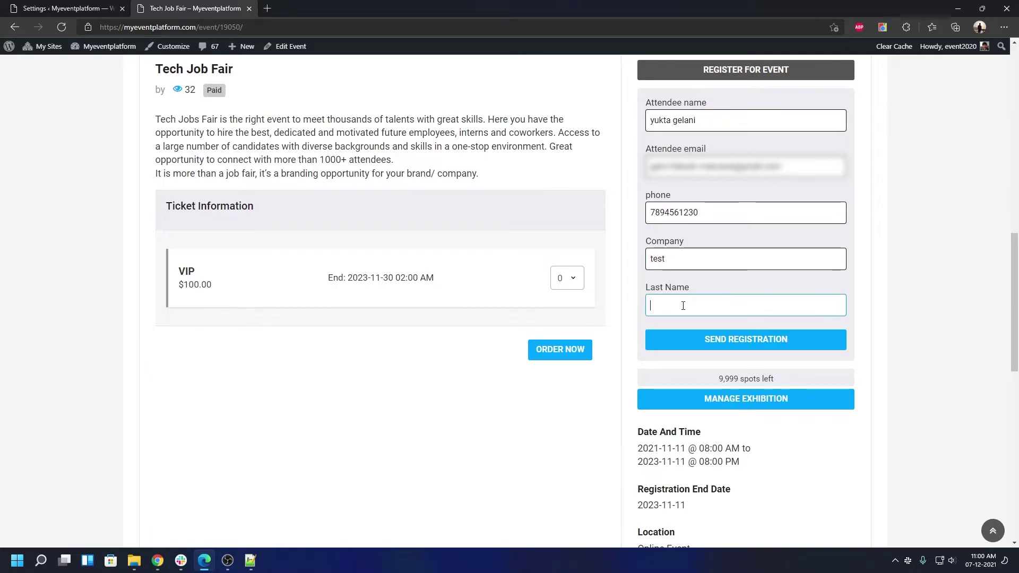
pyautogui.write('gelani')
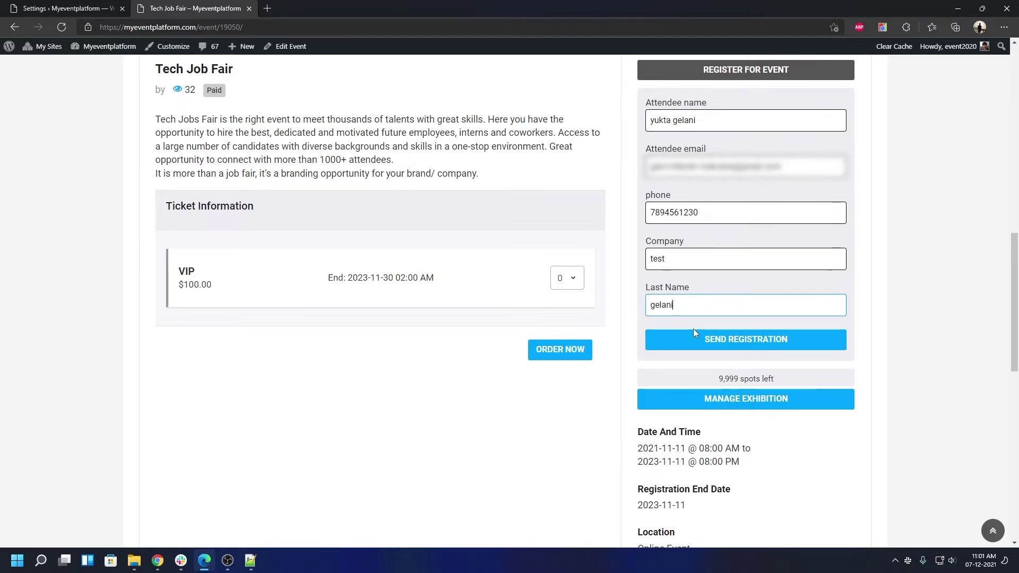
pyautogui.click(700, 339)
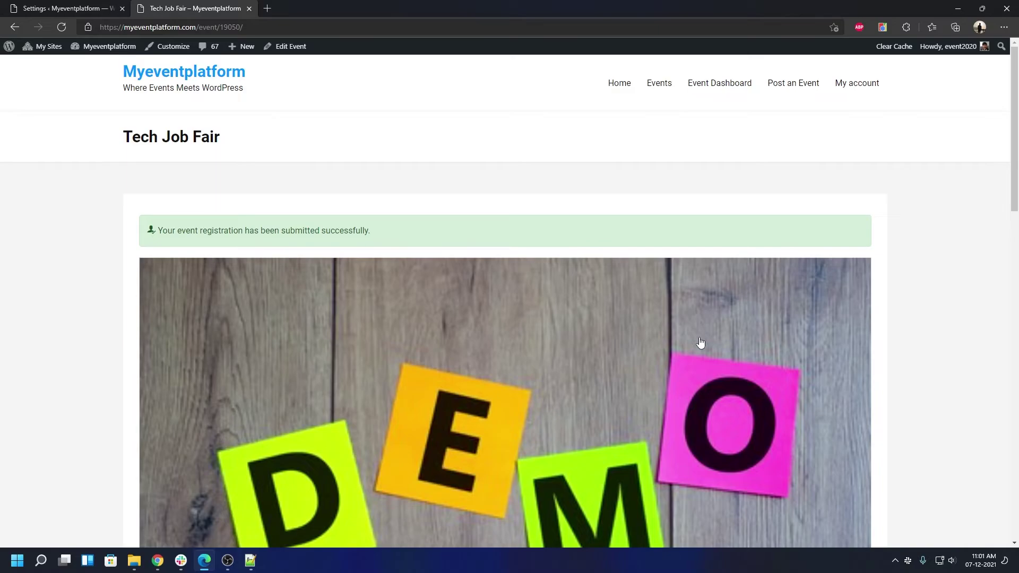
# Step: Re-enable reCAPTCHA for the Submit Registration Form in settings and save
pyautogui.scroll(-10, 695, 337)
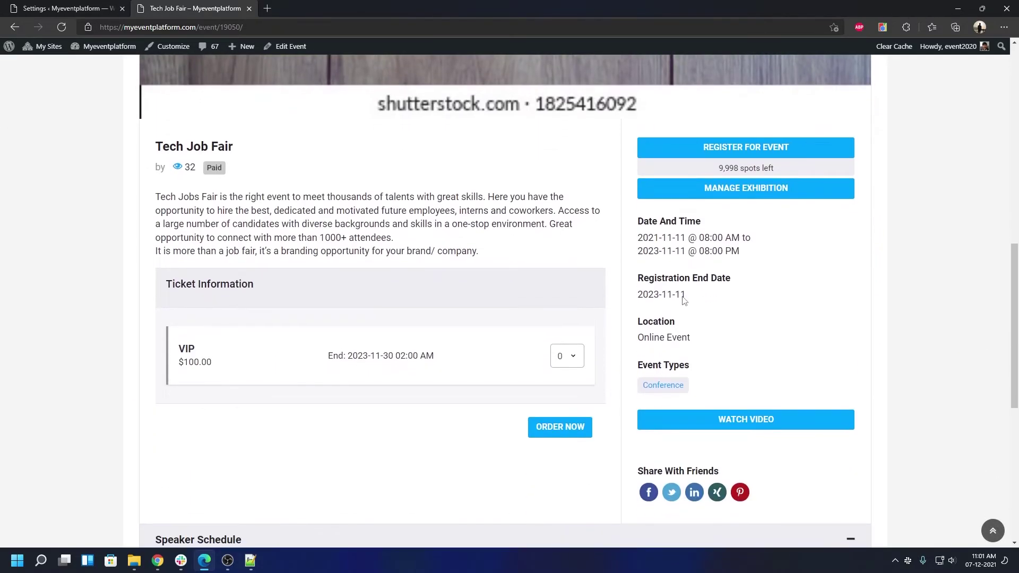
pyautogui.click(688, 152)
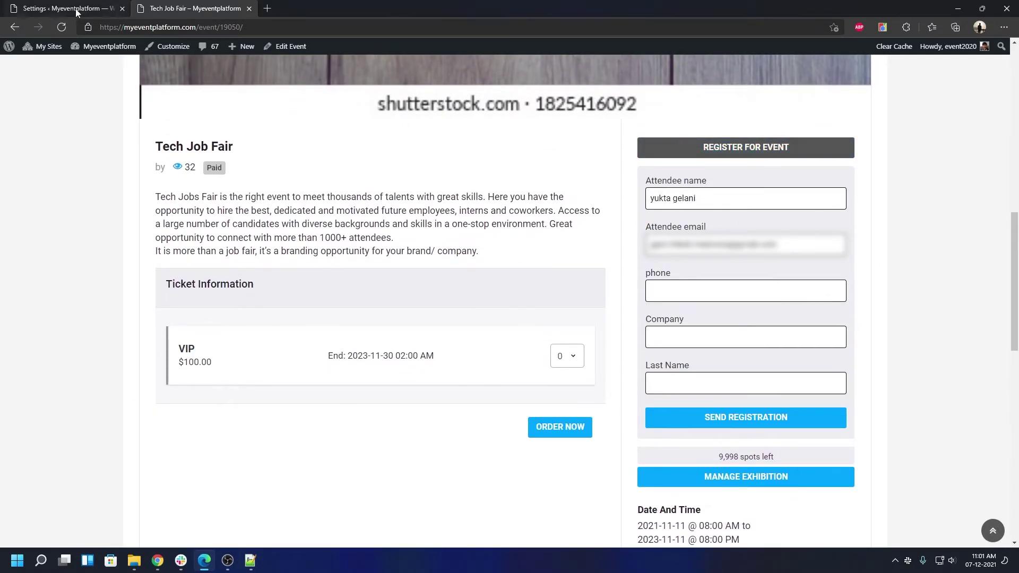
pyautogui.click(64, 8)
pyautogui.click(446, 132)
pyautogui.scroll(-2, 292, 409)
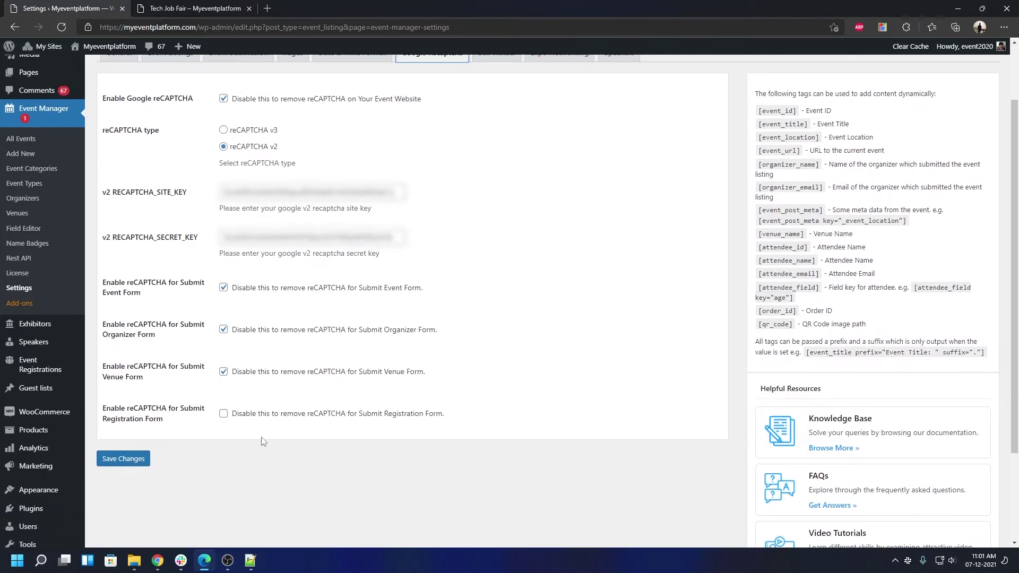
pyautogui.click(224, 413)
pyautogui.click(134, 461)
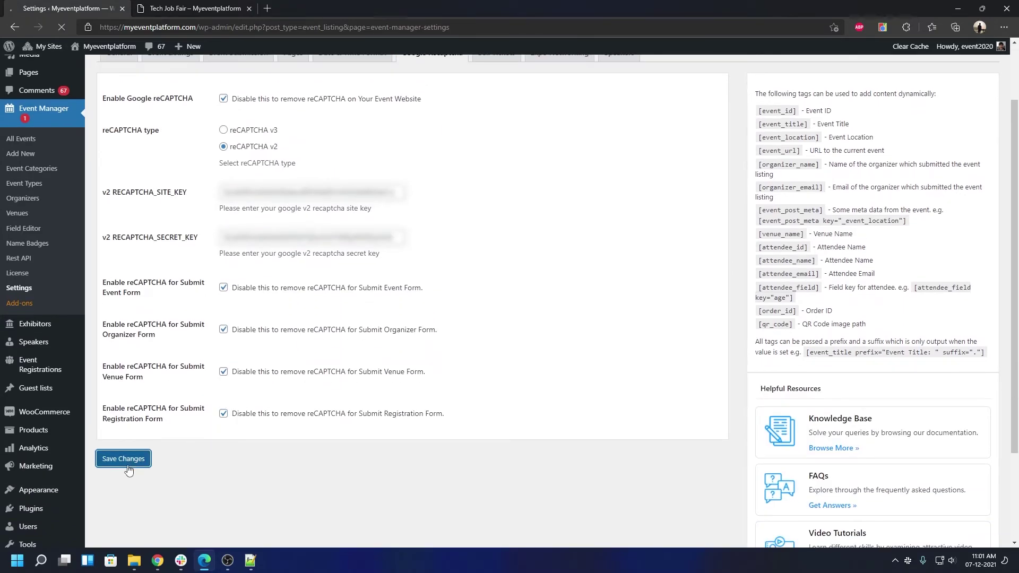
pyautogui.click(196, 8)
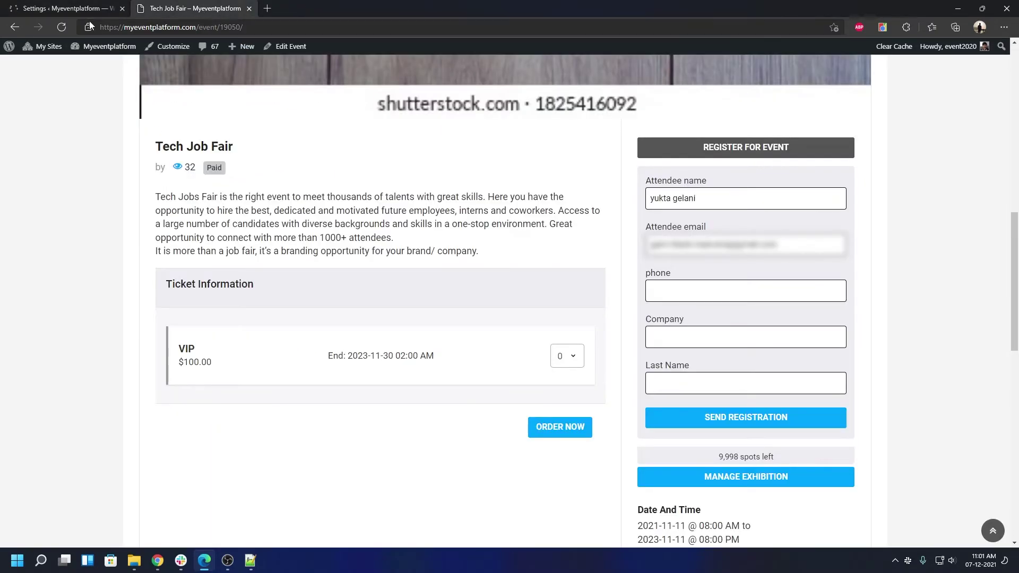
# Step: Reload the Tech Job Fair page, confirming the form resubmission
pyautogui.click(66, 28)
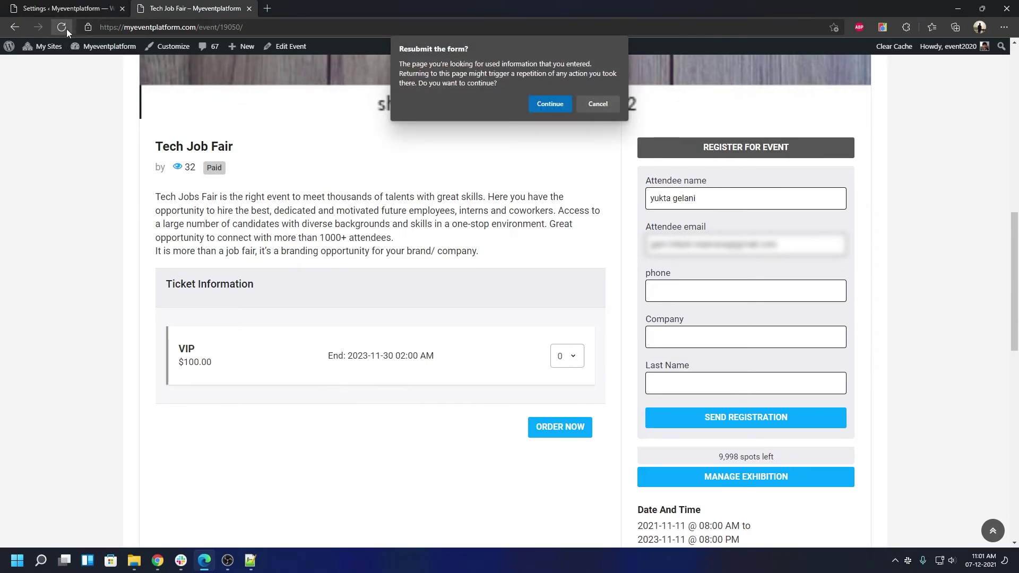
pyautogui.click(550, 103)
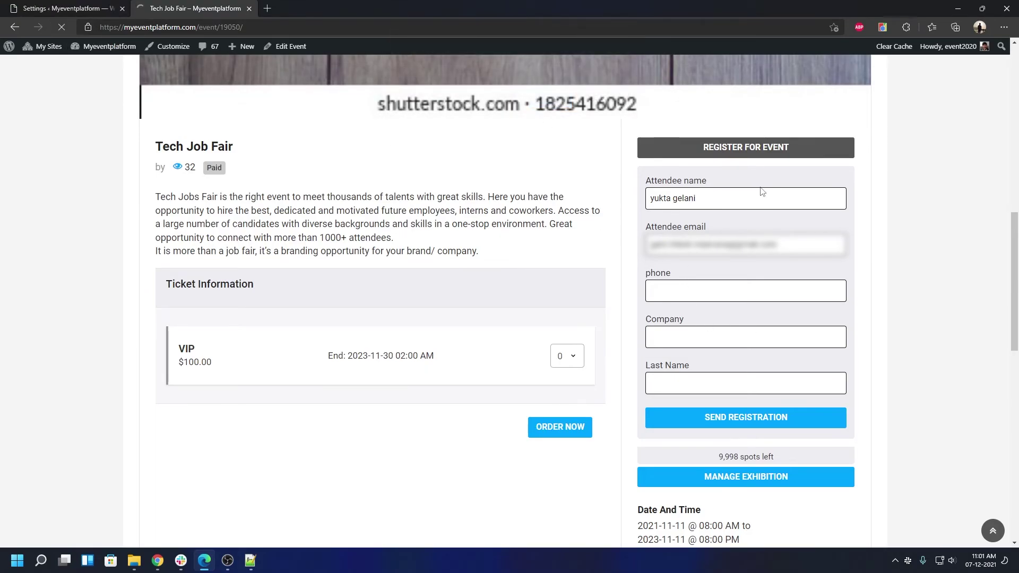